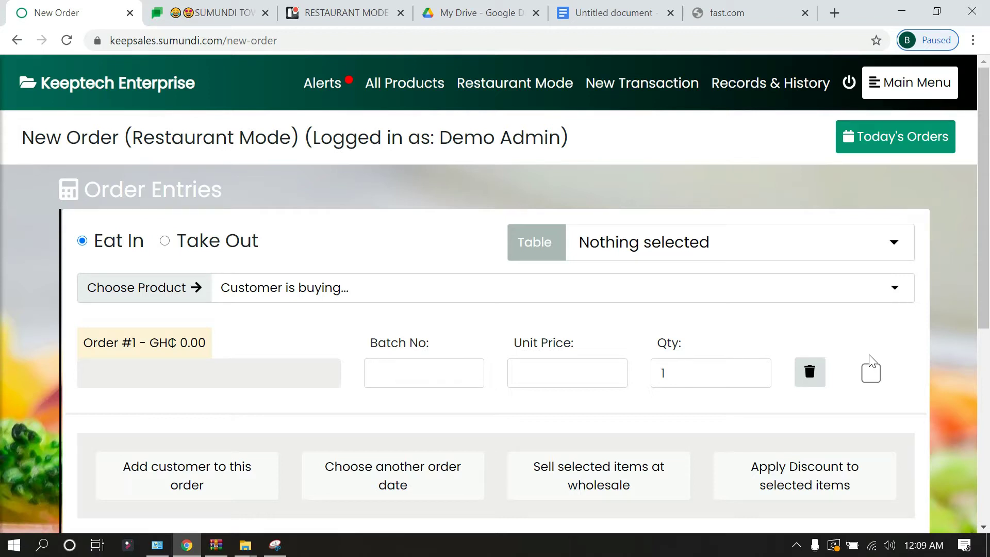
Try the Take Out order type on the new restaurant order, then return it to Eat In
left_click(497, 84)
left_click(165, 242)
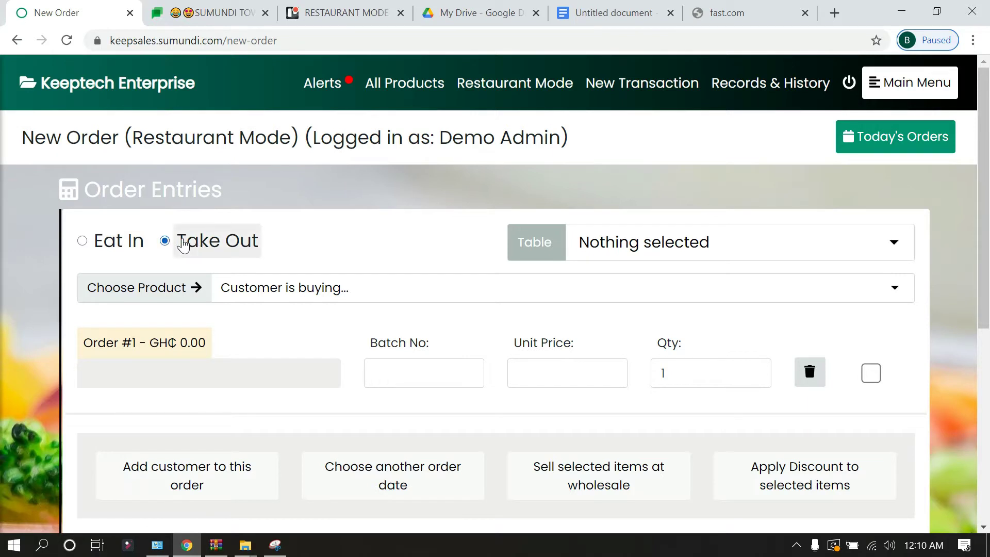
left_click(116, 236)
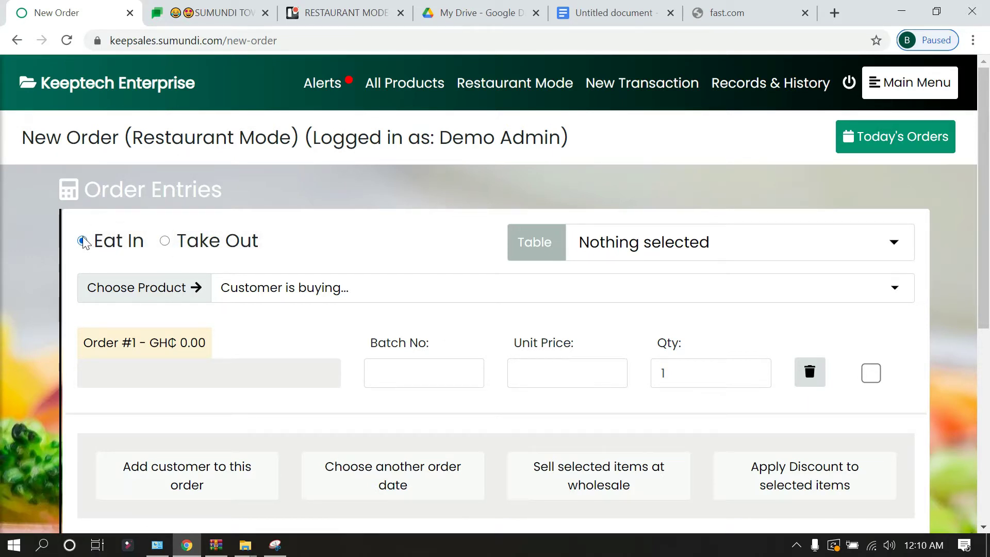
left_click(196, 245)
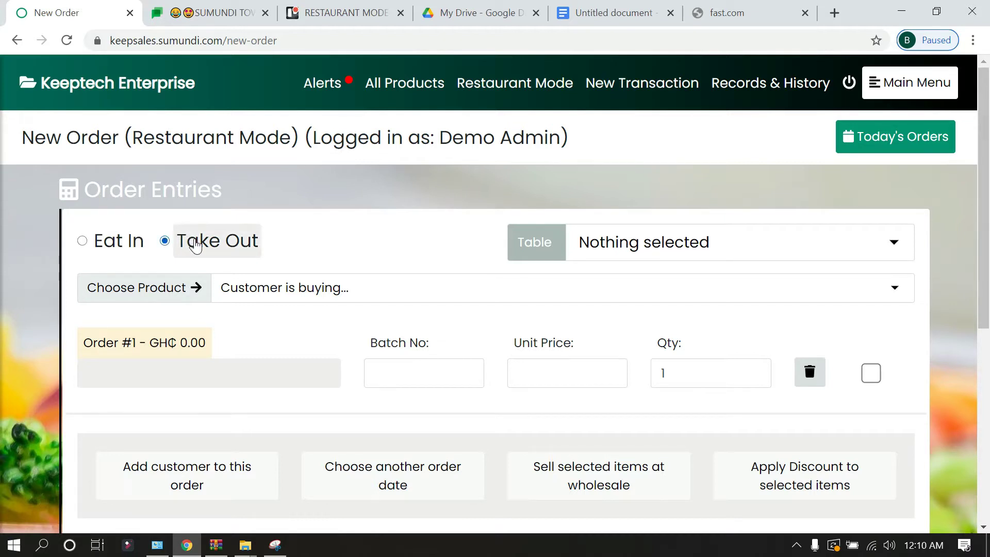
left_click(113, 252)
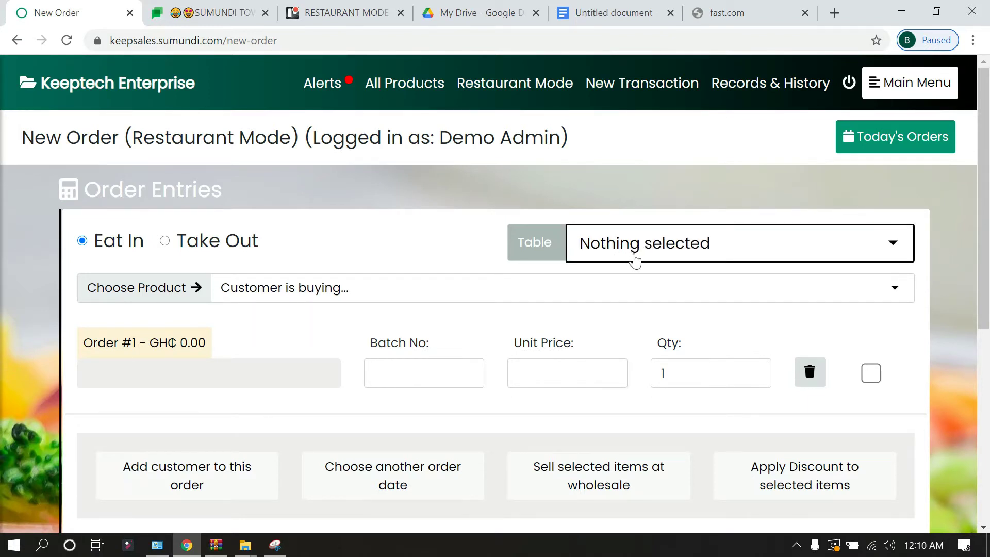
Assign the eat-in order to Table XX and add Jollof rice and chicken as its first product
left_click(635, 260)
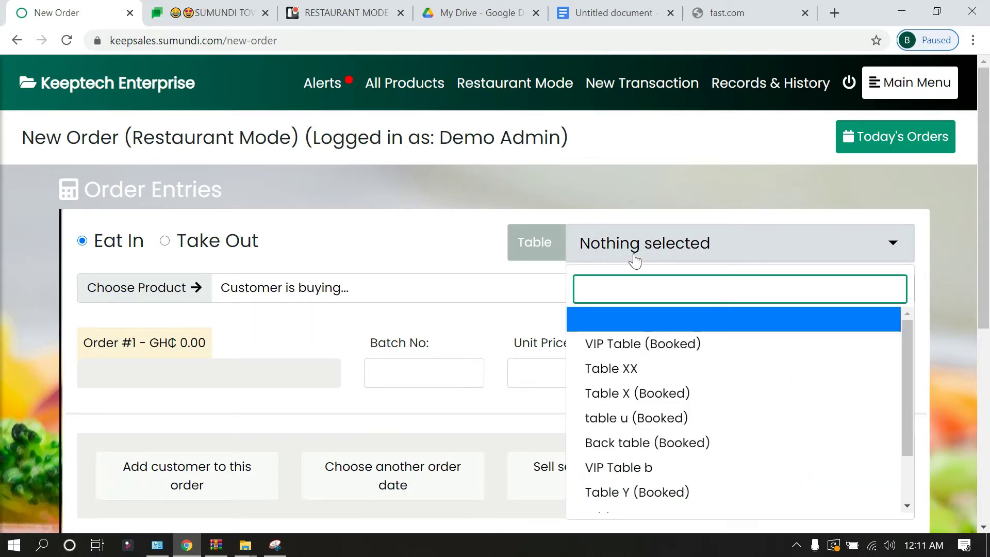
left_click(617, 371)
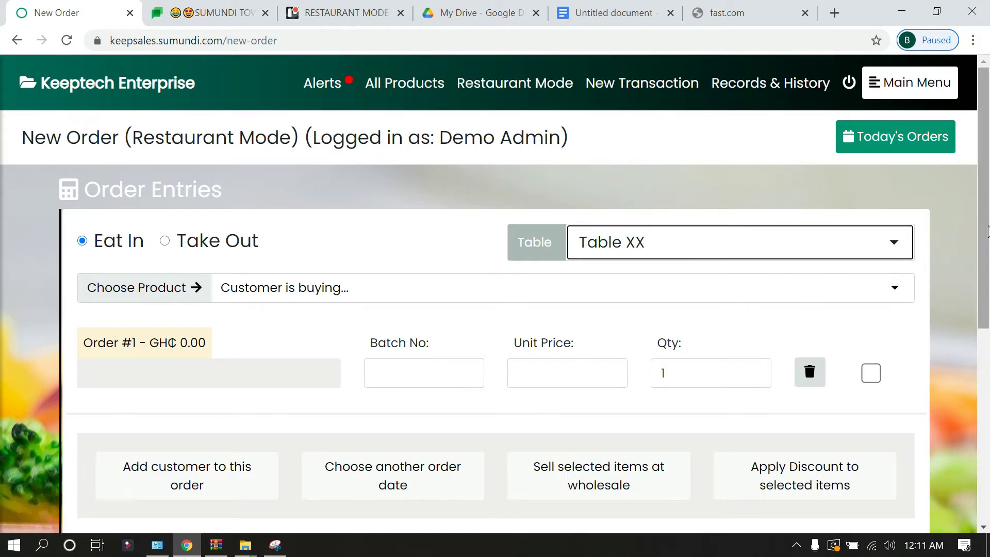
scroll(978, 231, "down", 1)
left_click(471, 231)
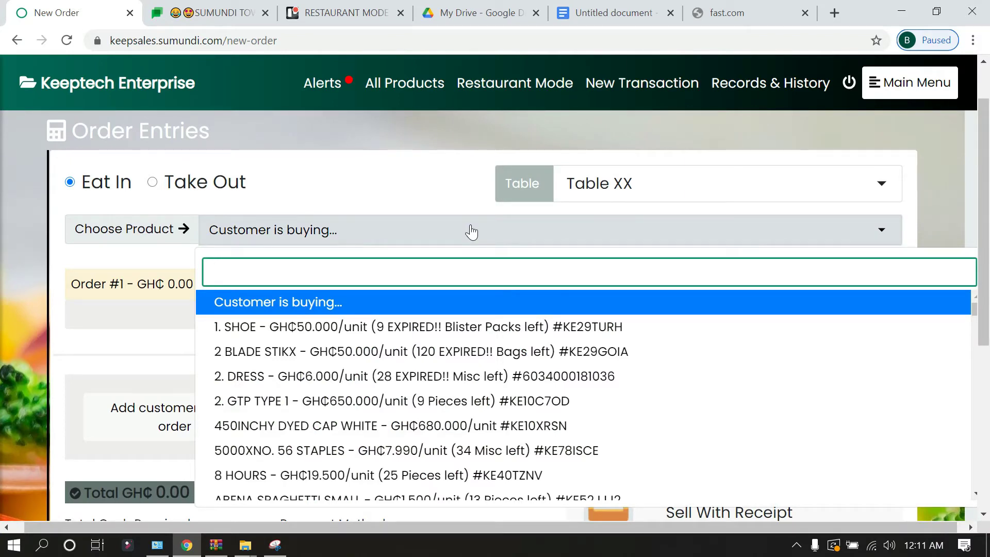
type("JOLL")
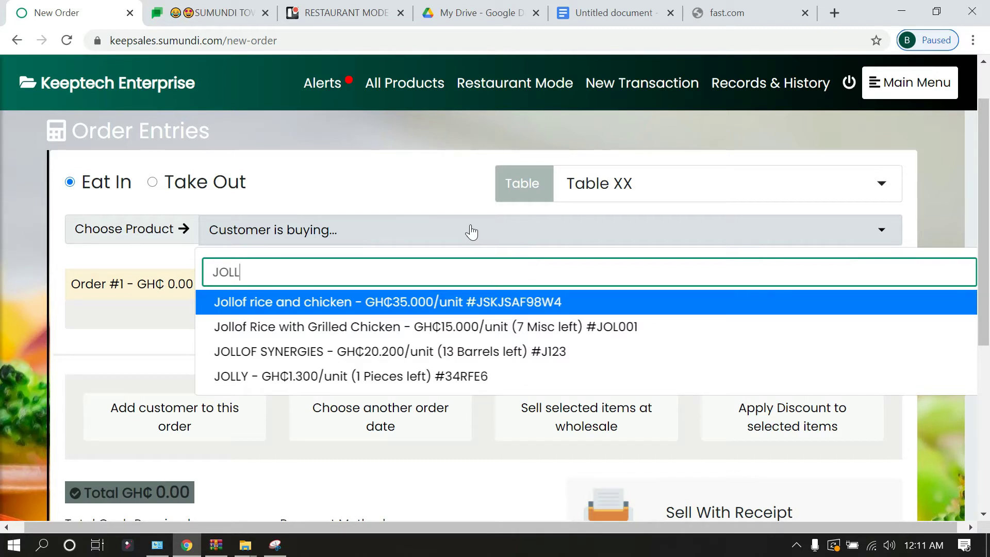
left_click(310, 308)
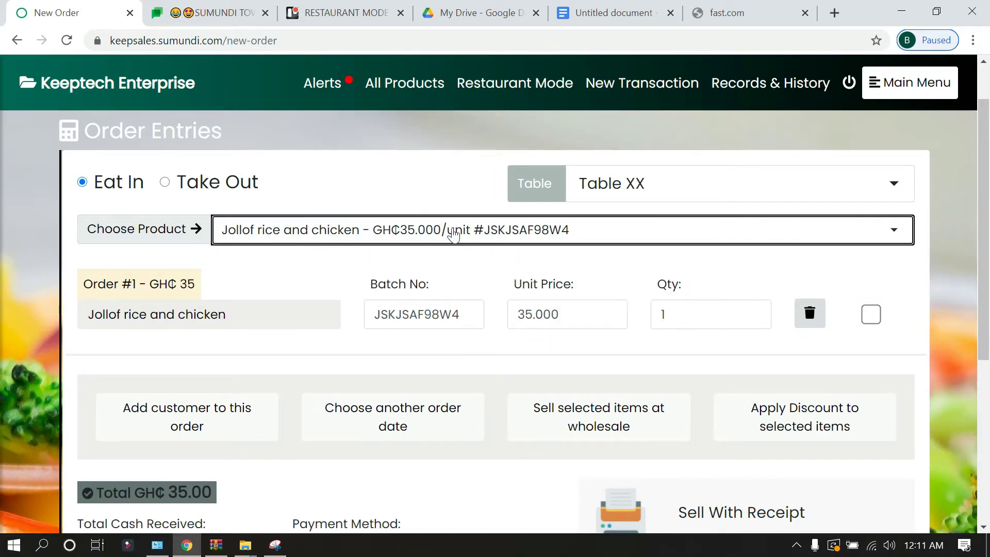
Add ALL TIME CHOCOLATE DRINK to the order as a second product
left_click(448, 227)
type("DRINK")
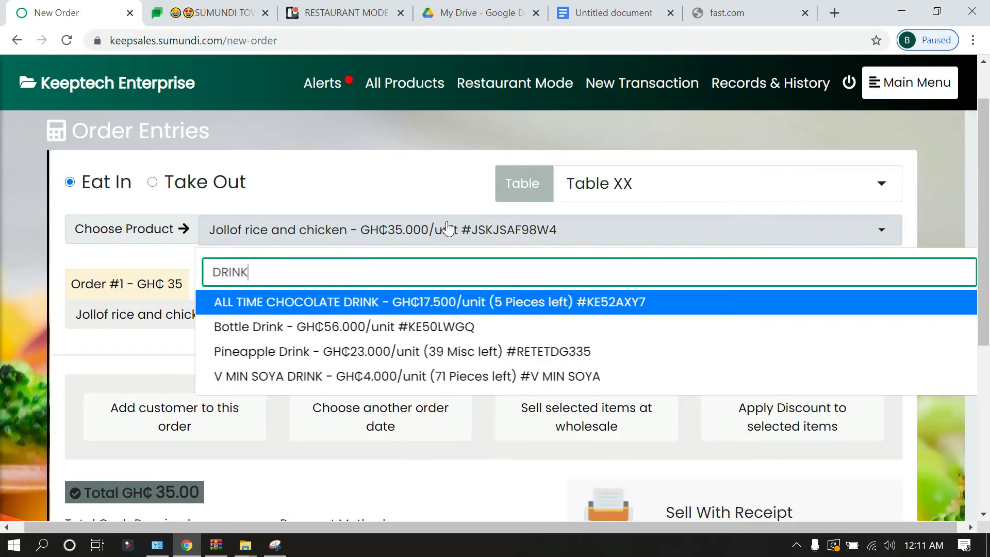
left_click(329, 308)
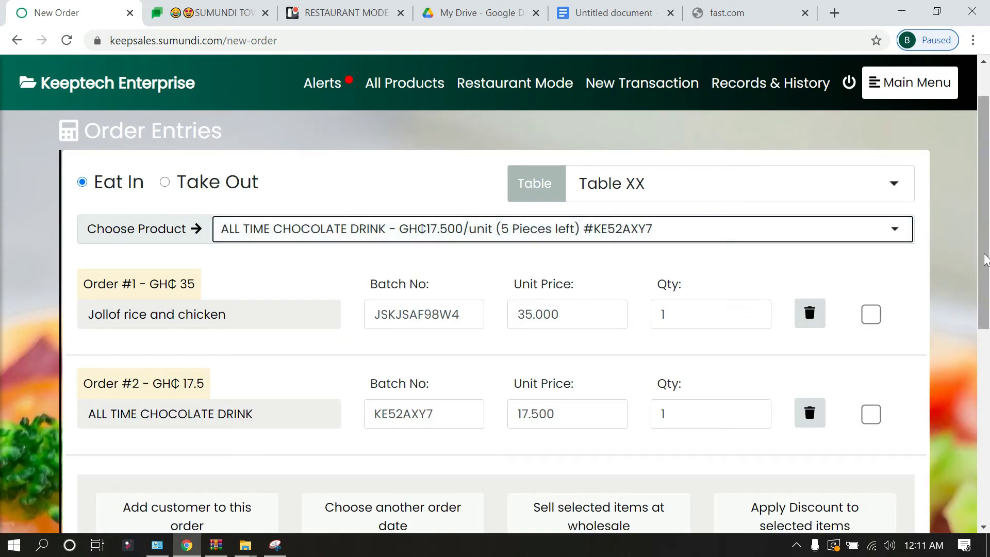
Complete the cash sale without a receipt and dismiss the transaction confirmation
scroll(982, 360, "down", 5)
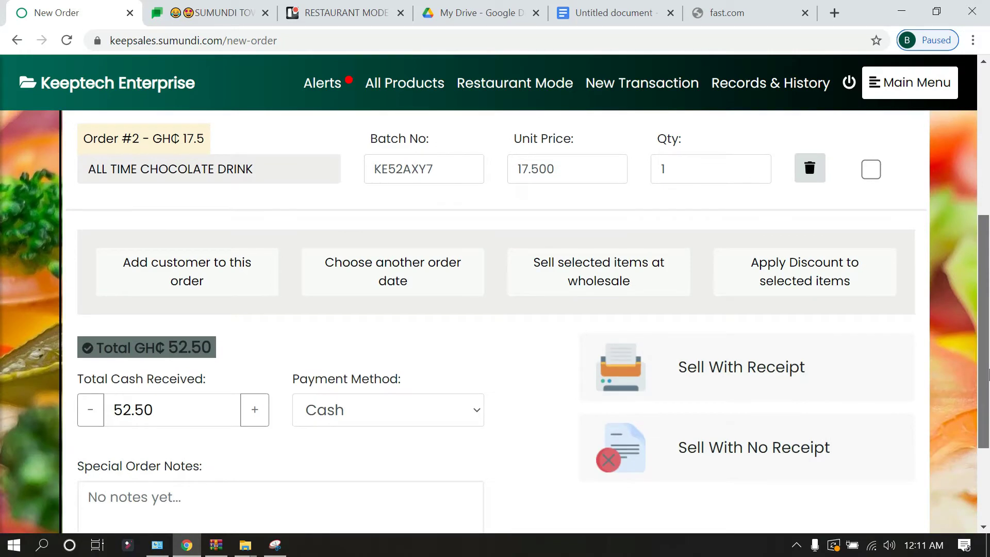
scroll(825, 387, "down", 2)
left_click(766, 385)
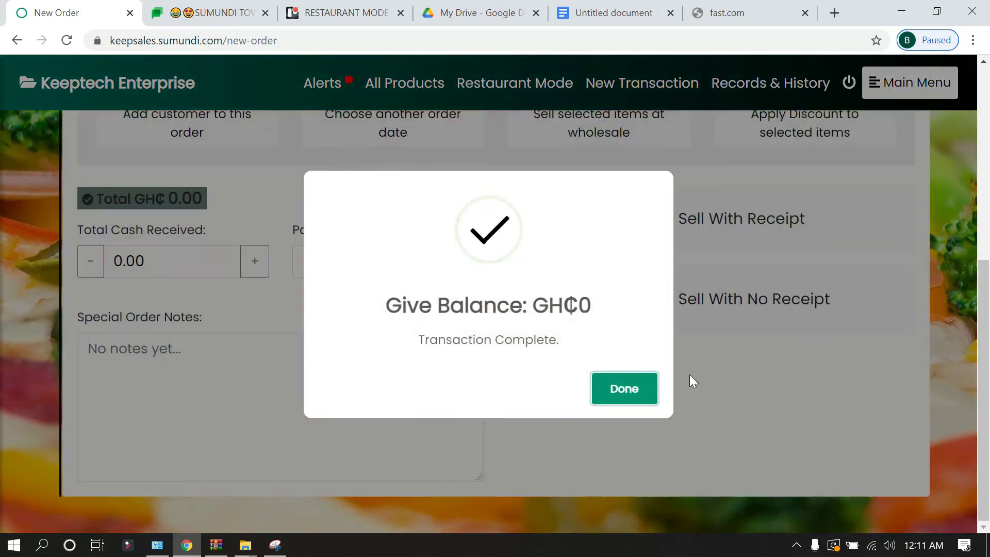
left_click(628, 402)
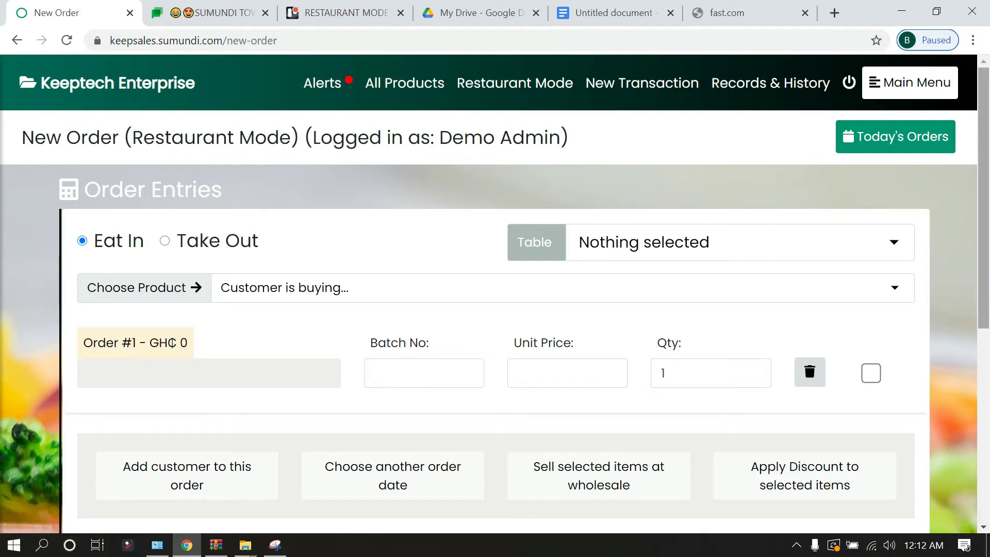
Open today's orders and view the sales receipt of the Table XX Jollof rice and chicken order
left_click(885, 146)
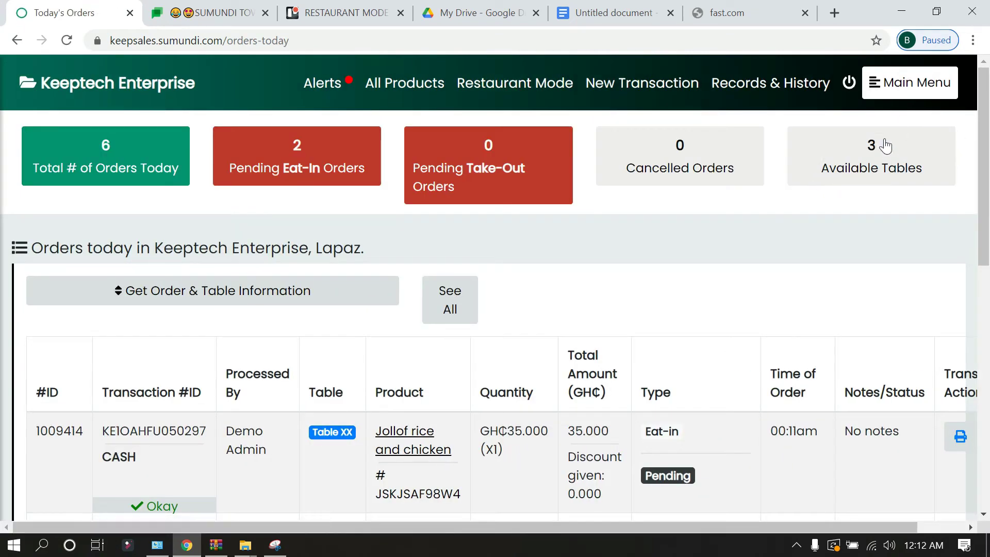
left_click(477, 89)
left_click_drag(984, 200, 949, 279)
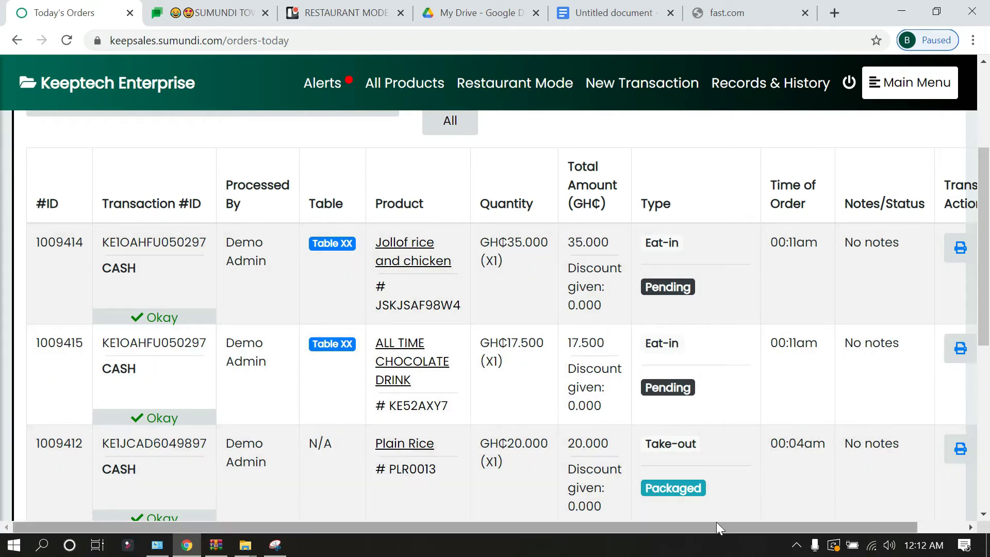
left_click_drag(717, 522, 789, 533)
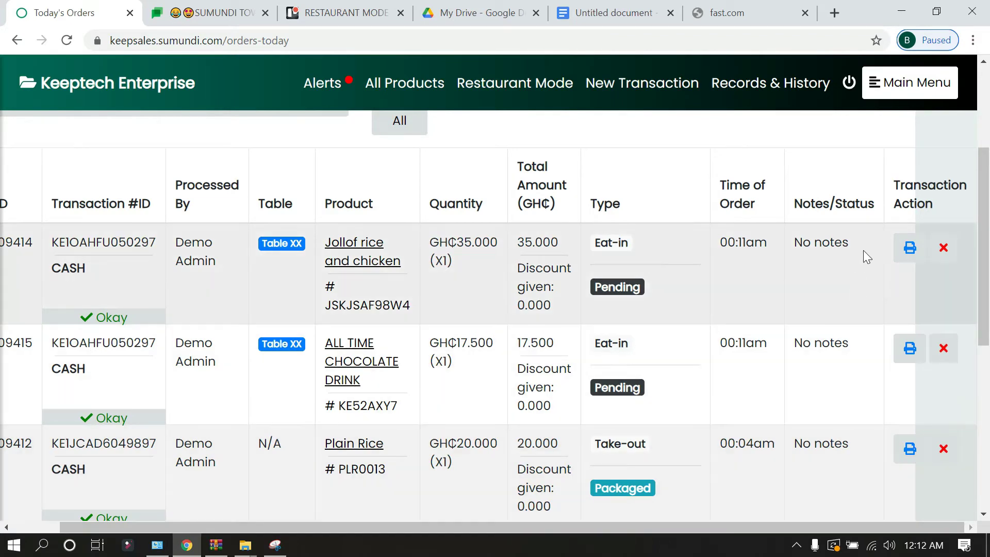
left_click(909, 248)
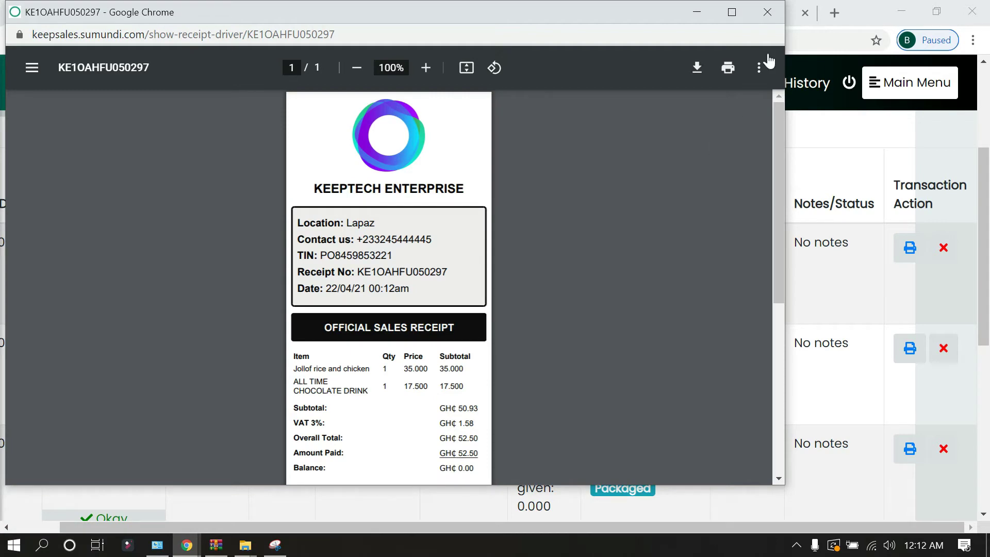
left_click(771, 15)
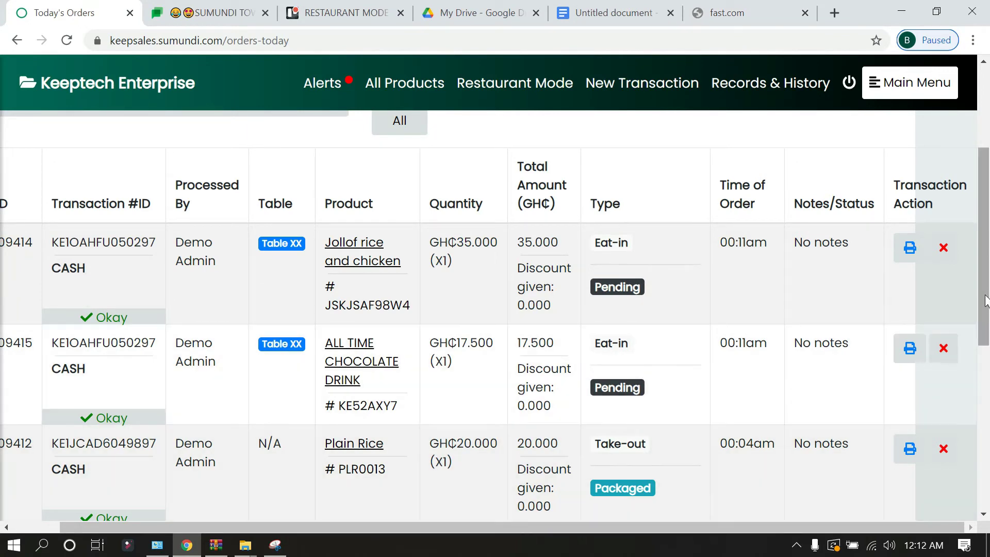
Open the order and table information lookup and choose Table XX
scroll(985, 301, "up", 4)
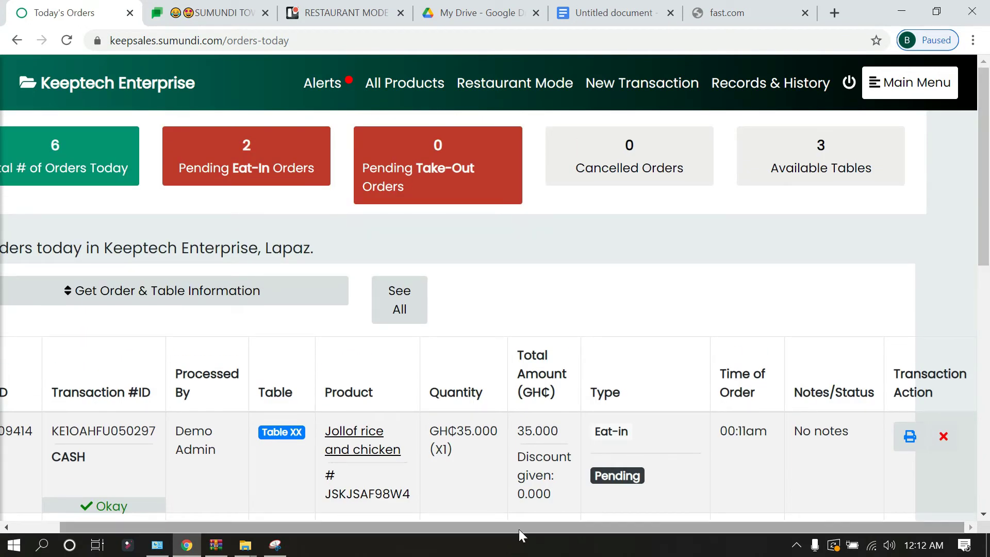
left_click_drag(519, 528, 367, 499)
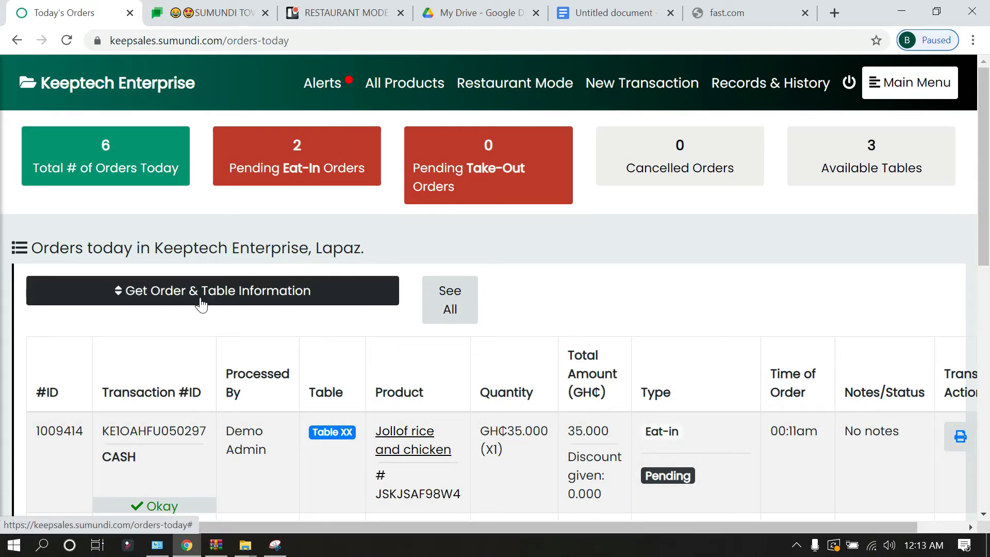
left_click(269, 298)
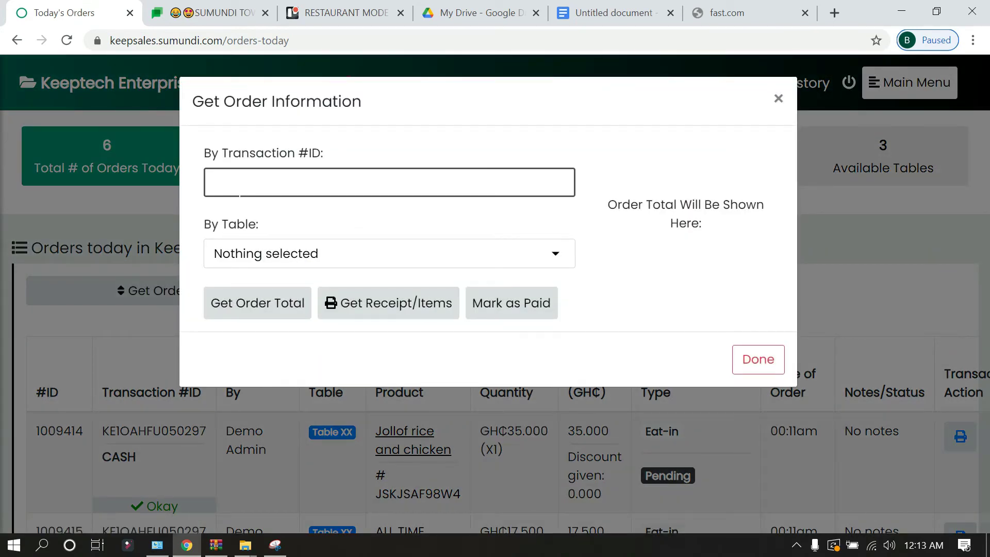
left_click(344, 261)
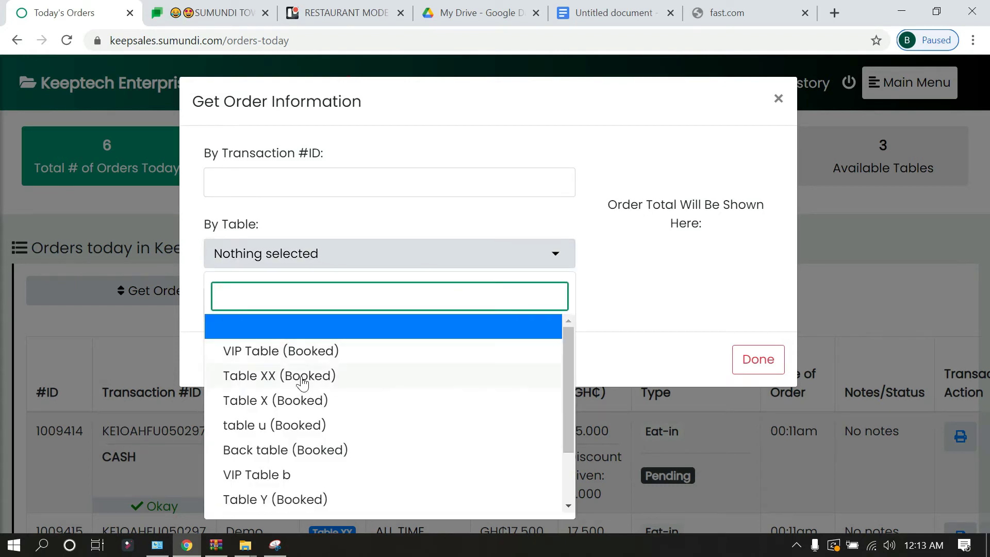
left_click(279, 377)
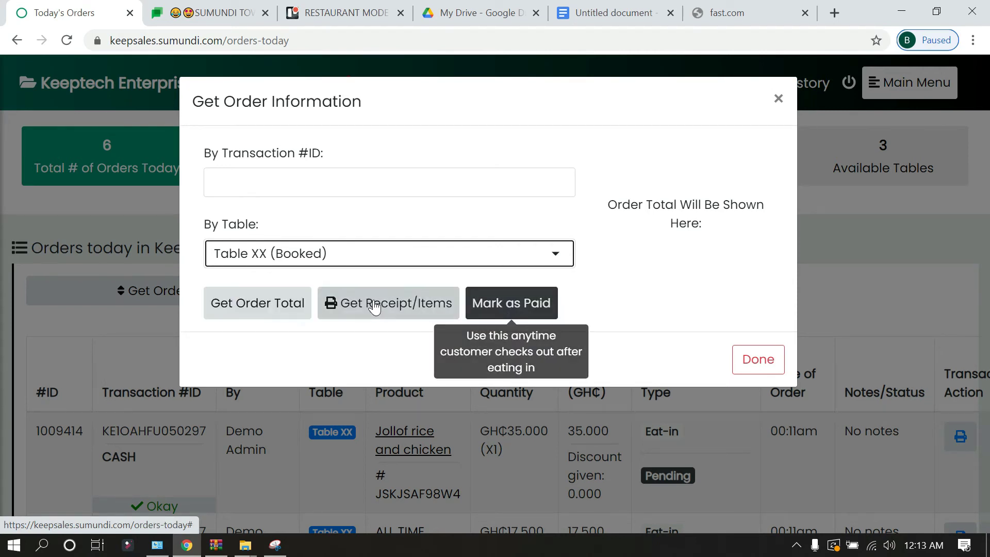
Get the order total for Table XX and view its itemized receipt
left_click(265, 305)
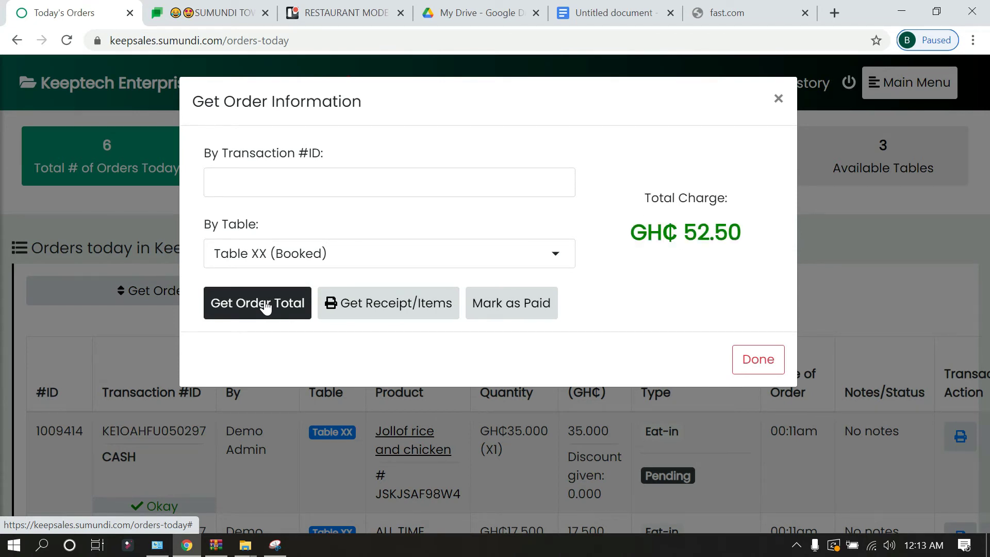
left_click(395, 314)
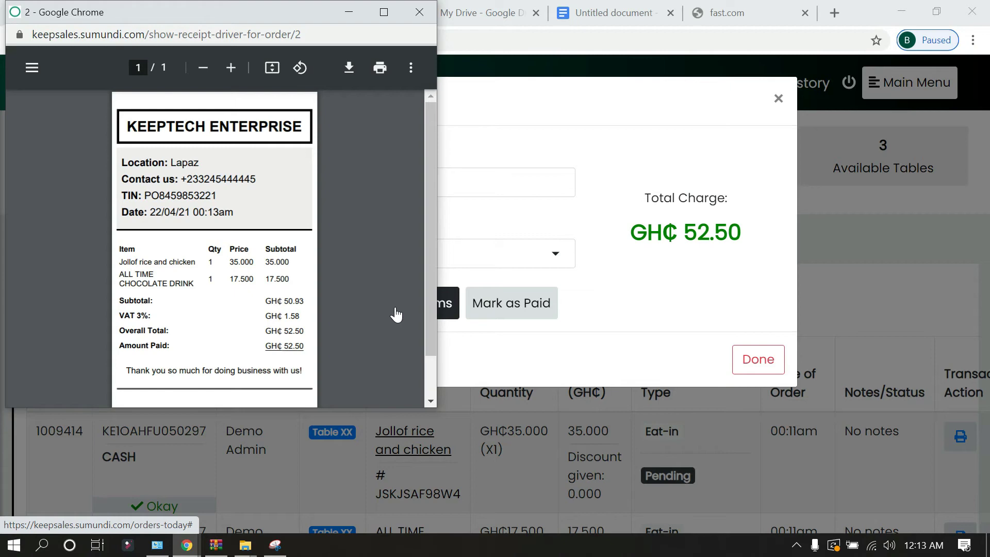
left_click(423, 14)
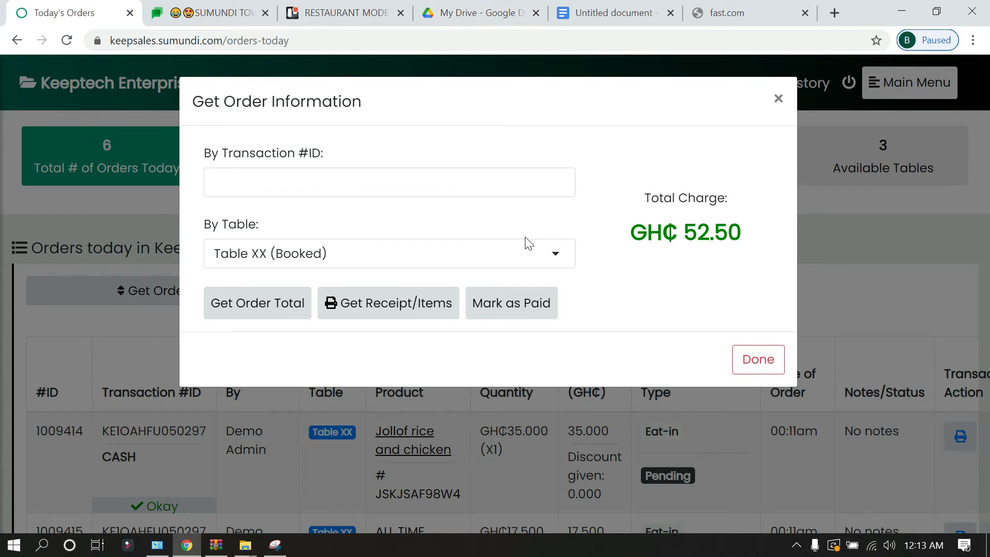
Mark the Table XX order as paid, reload today's orders and check the updated order list
left_click(525, 306)
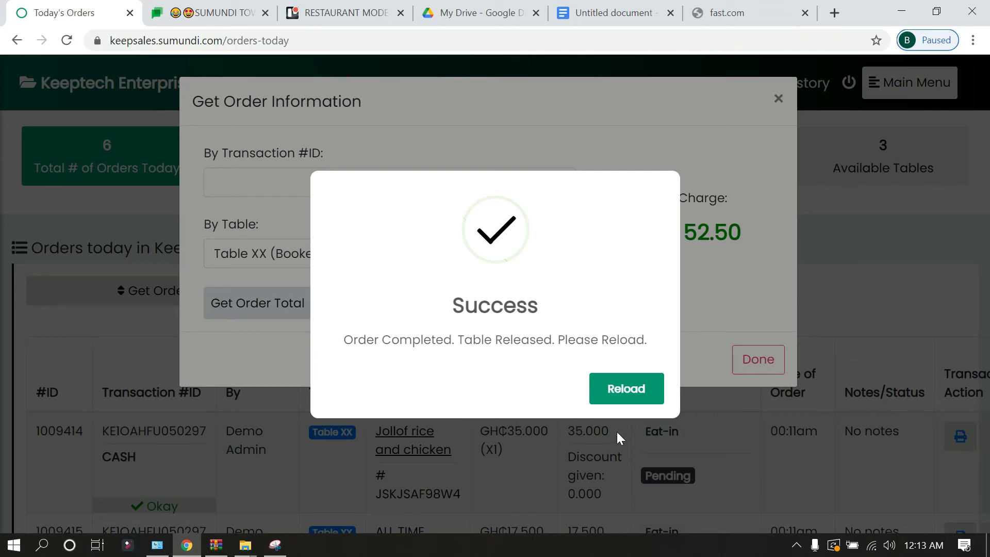
left_click(637, 390)
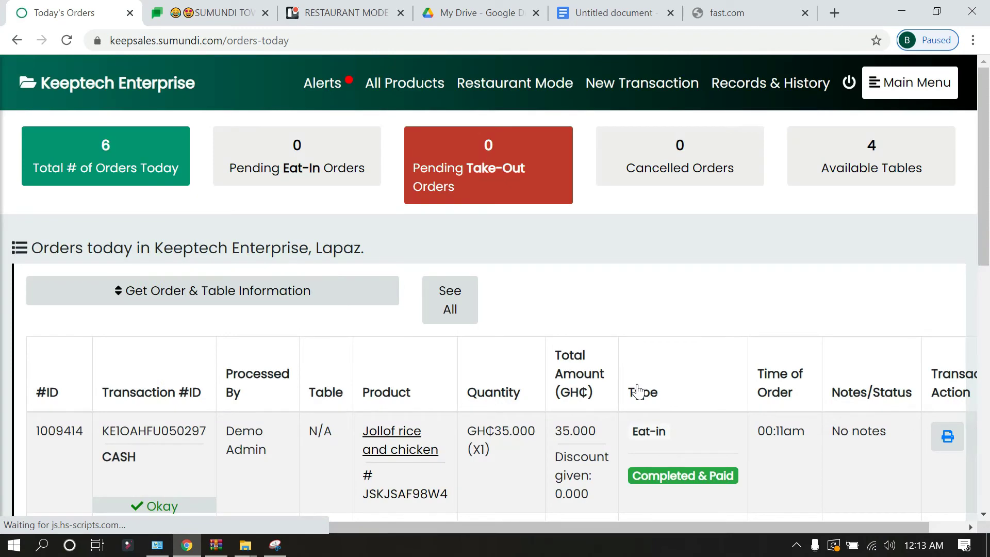
scroll(912, 298, "down", 3)
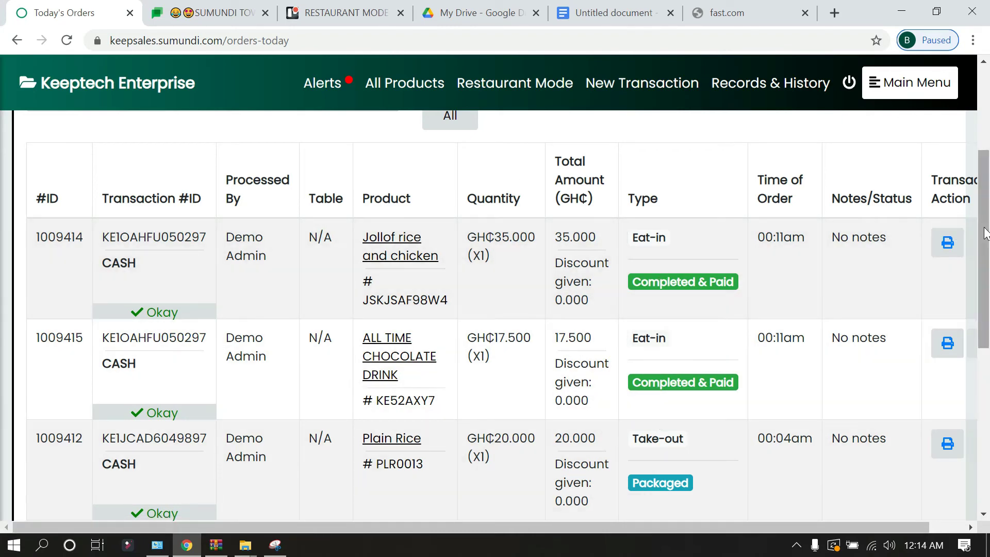
left_click_drag(985, 232, 987, 177)
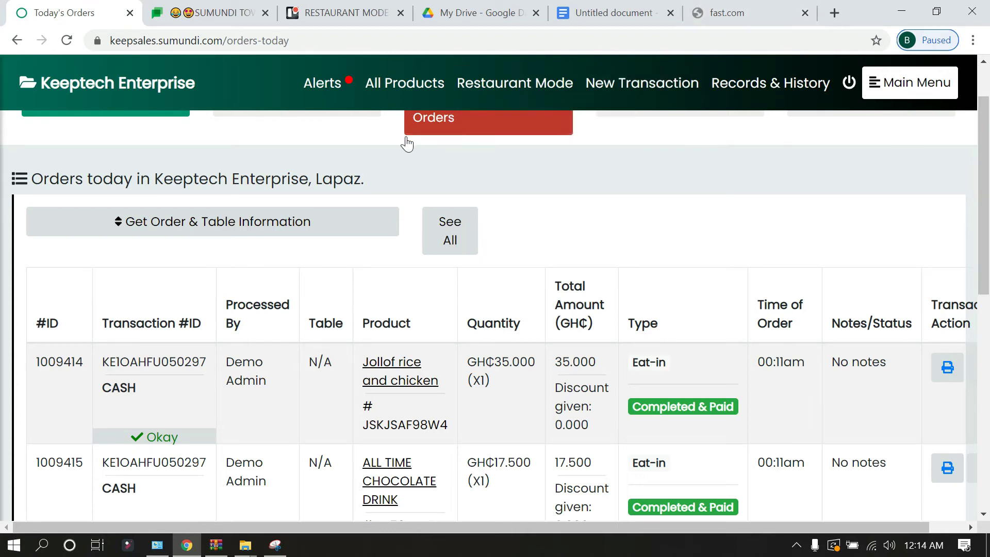
Start a new restaurant order as Take Out and add Jollof Rice with Grilled Chicken
left_click(511, 84)
left_click(499, 134)
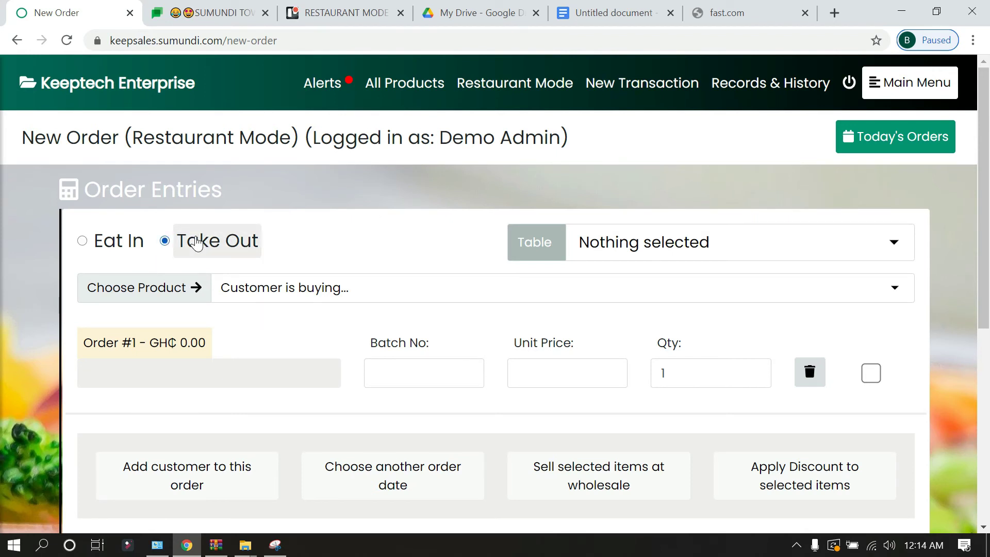
left_click(367, 291)
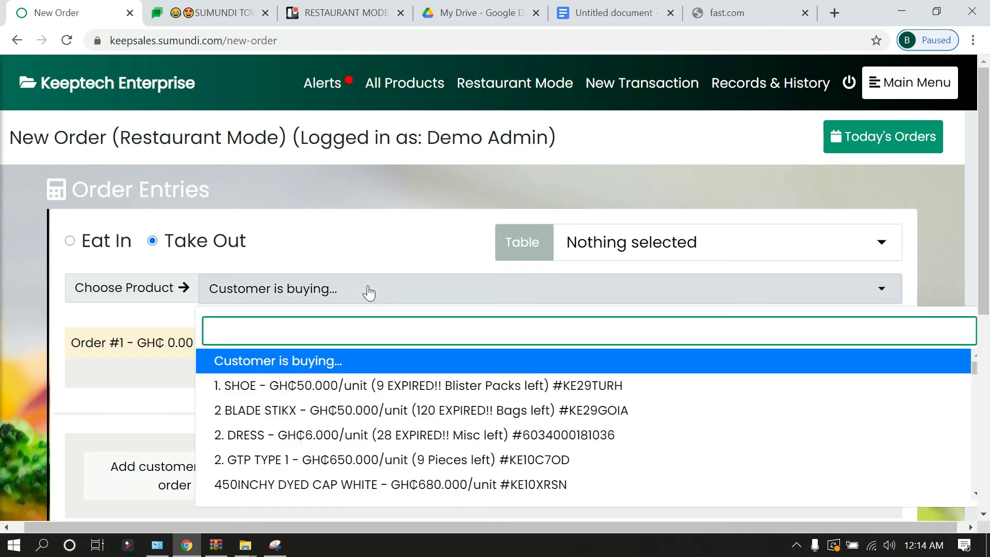
type("JOLL")
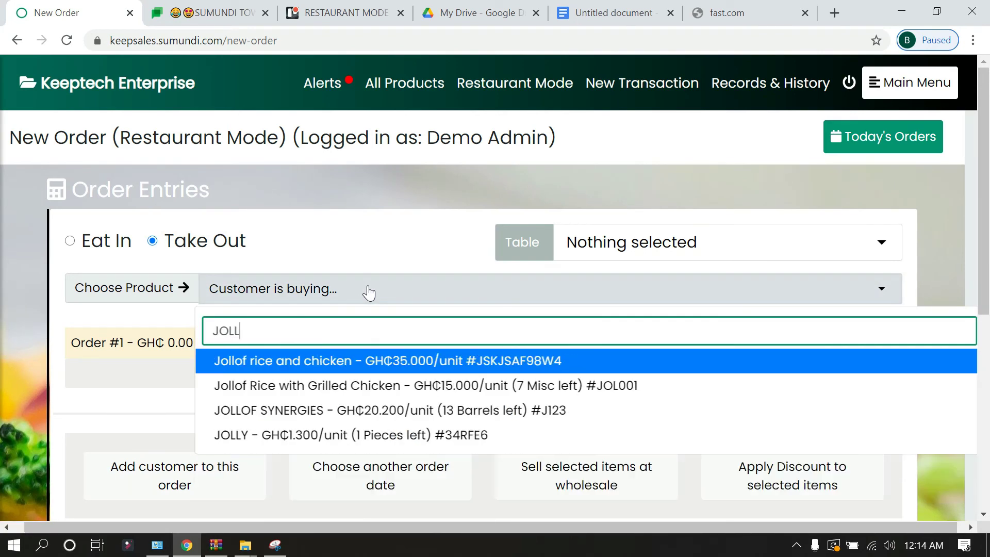
left_click(297, 386)
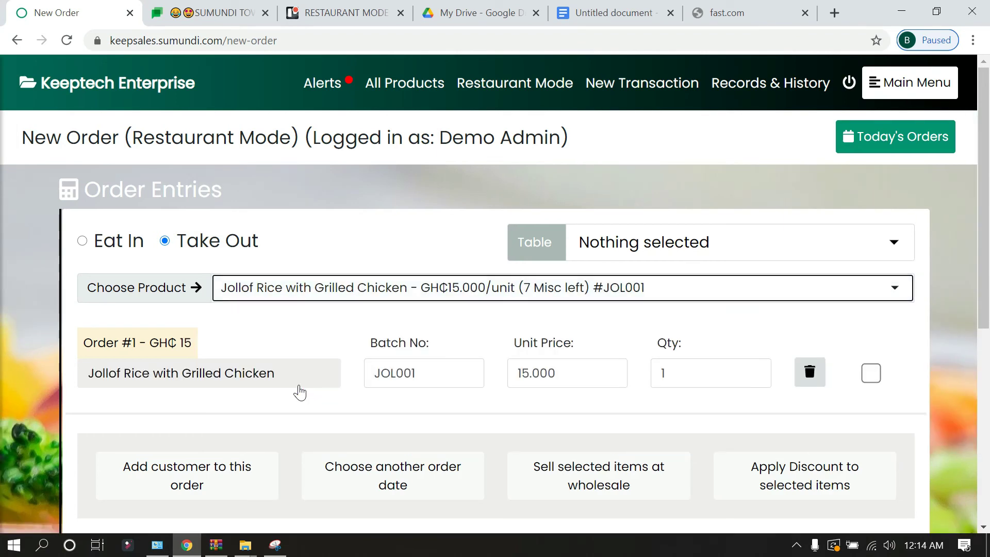
Find the drink products and add Pineapple Drink to the take-out order
left_click(470, 289)
type("DRINK")
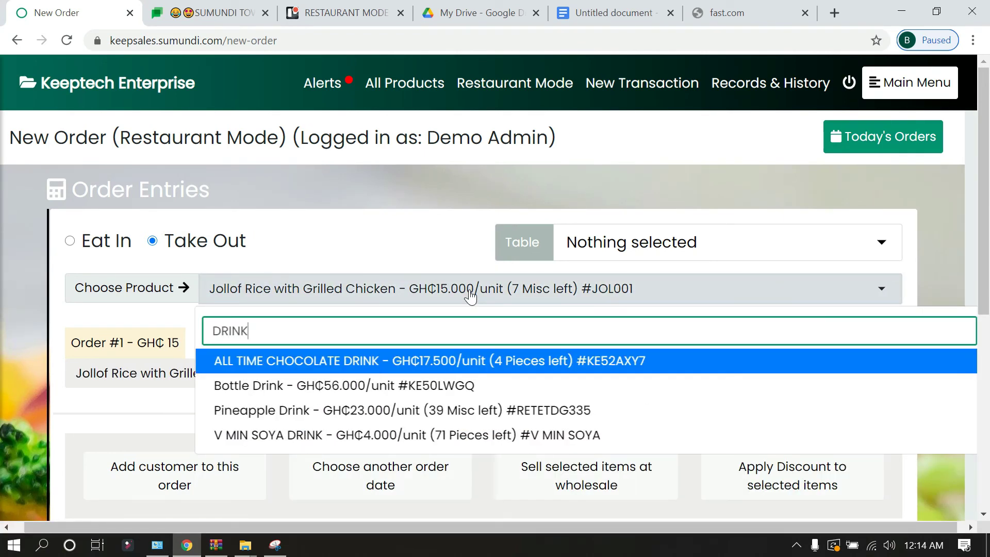
left_click(338, 410)
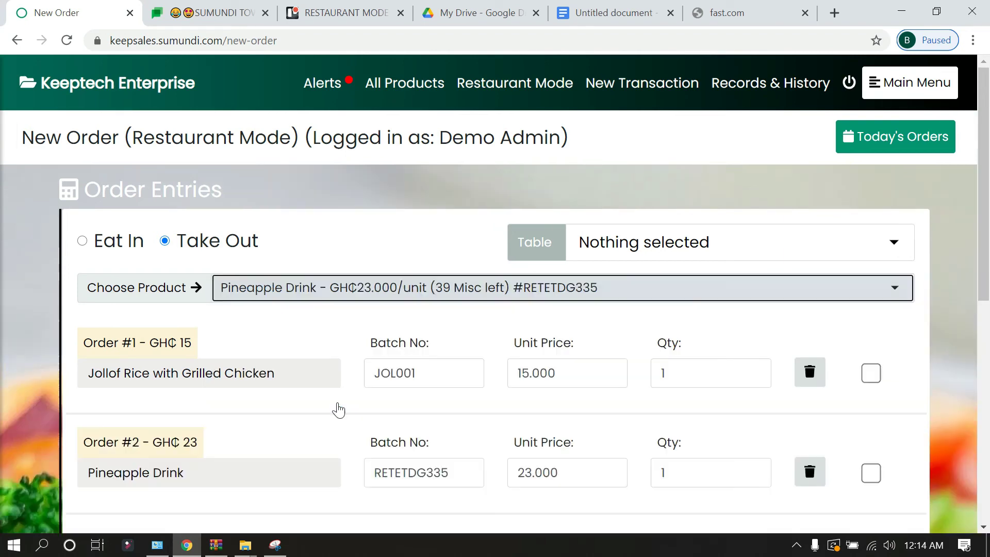
Complete the take-out sale without a receipt and close the transaction confirmation
scroll(984, 294, "down", 3)
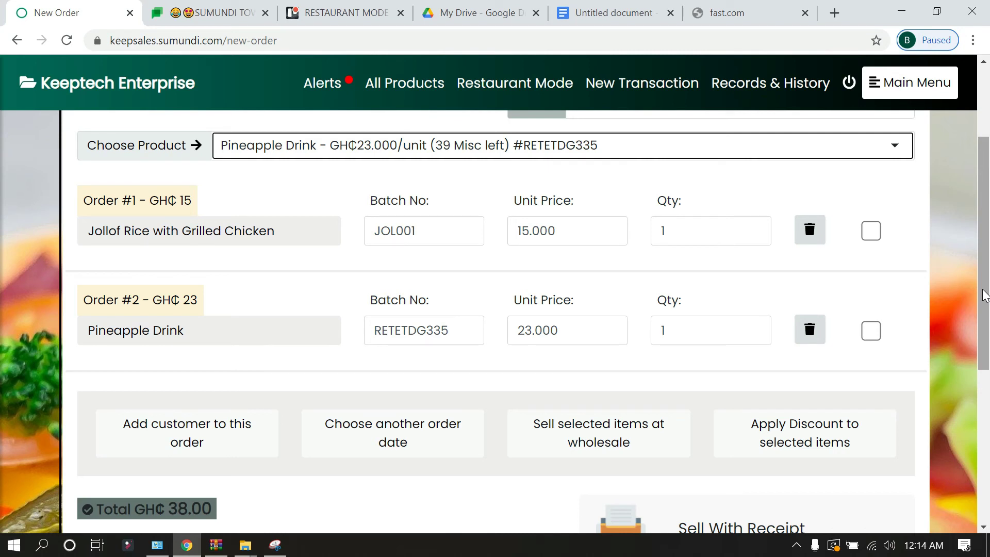
left_click_drag(984, 294, 988, 376)
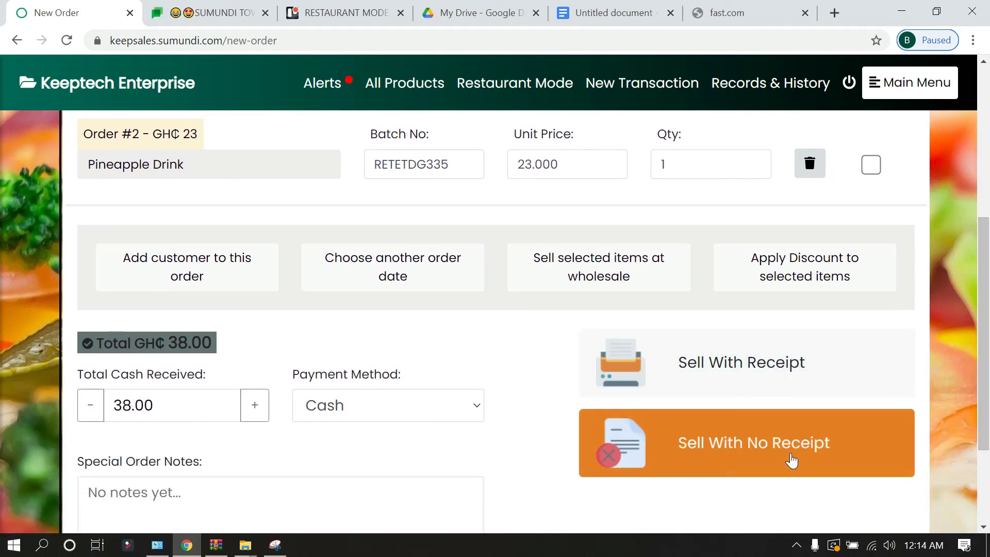
left_click(792, 461)
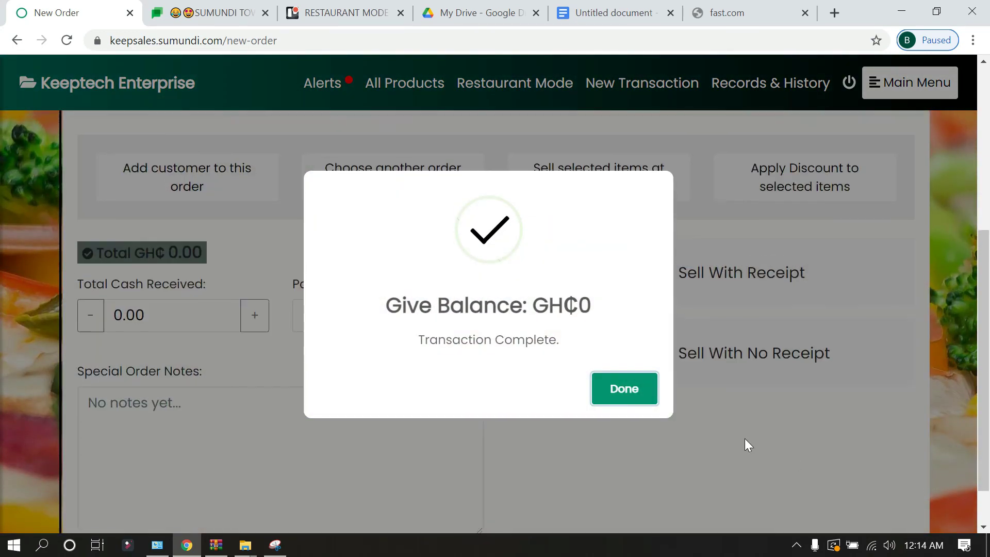
left_click(628, 391)
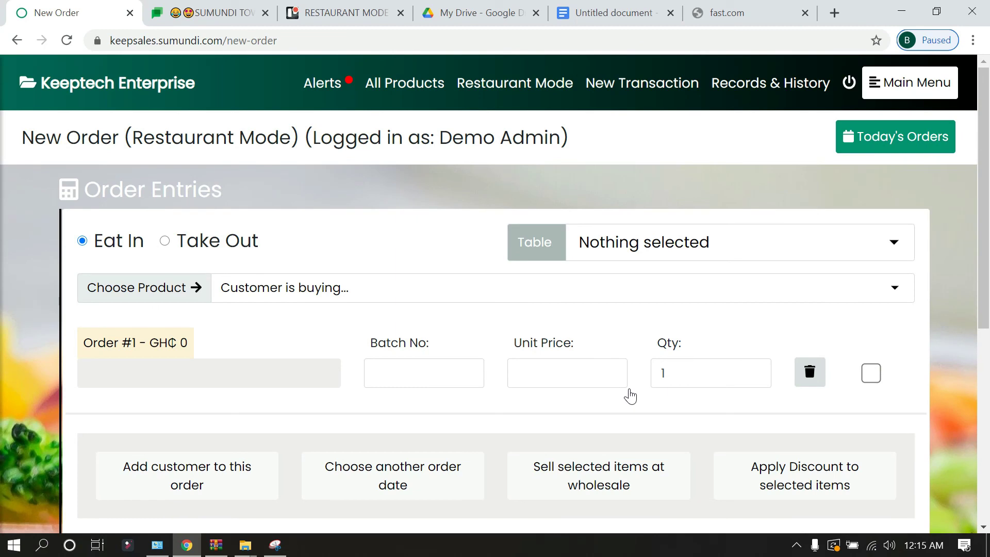
double_click(631, 396)
Open today's orders and examine the type and status of the take-out and eat-in entries in the list
left_click(888, 143)
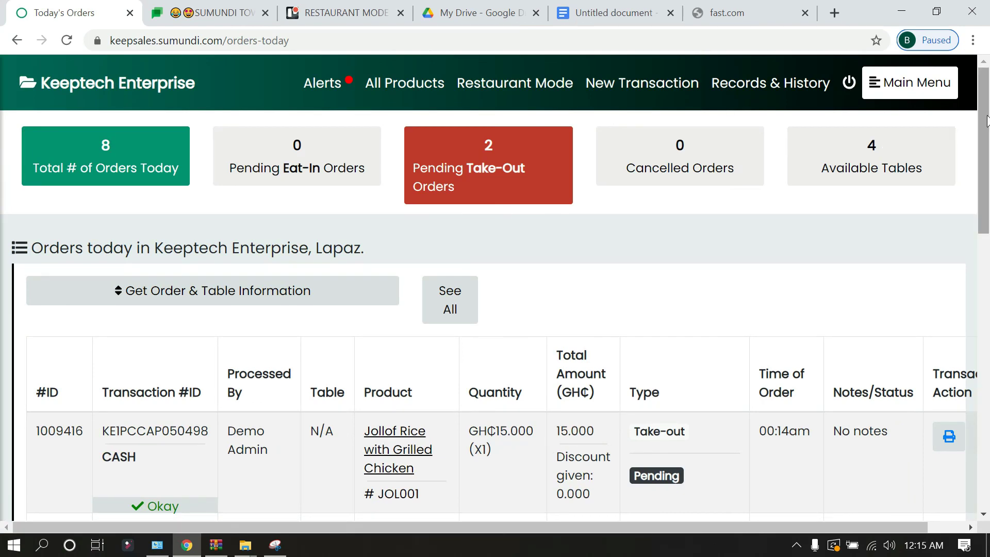
scroll(762, 178, "down", 3)
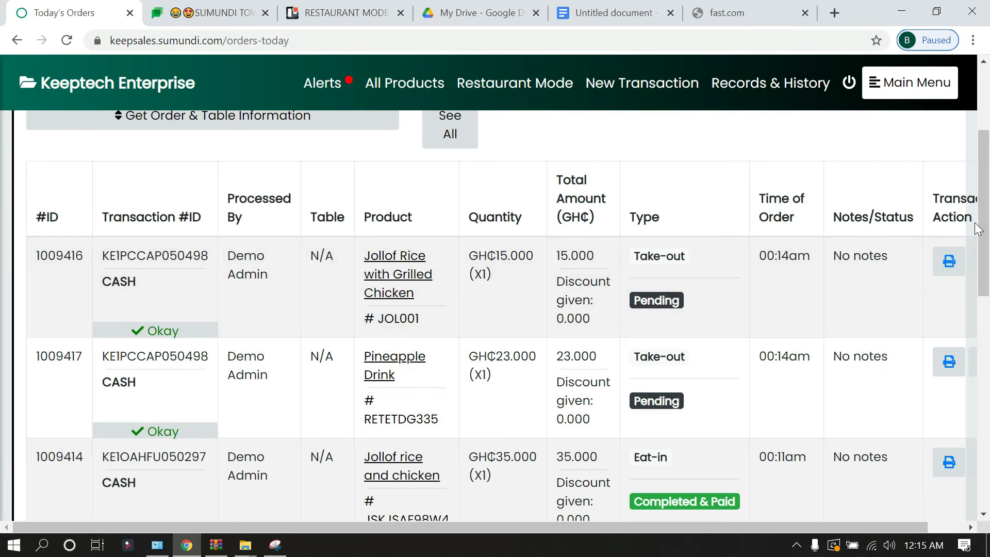
left_click_drag(985, 227, 988, 281)
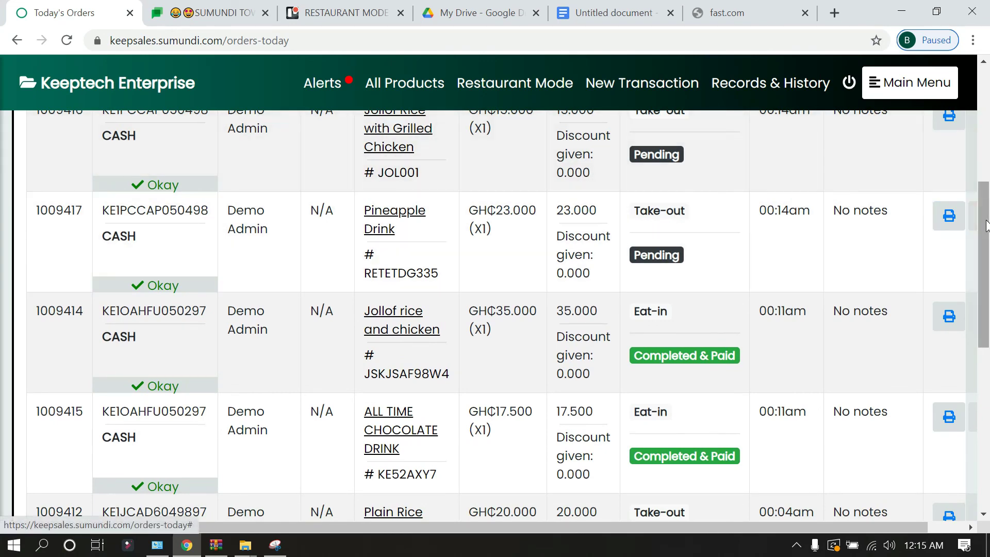
left_click_drag(987, 223, 989, 328)
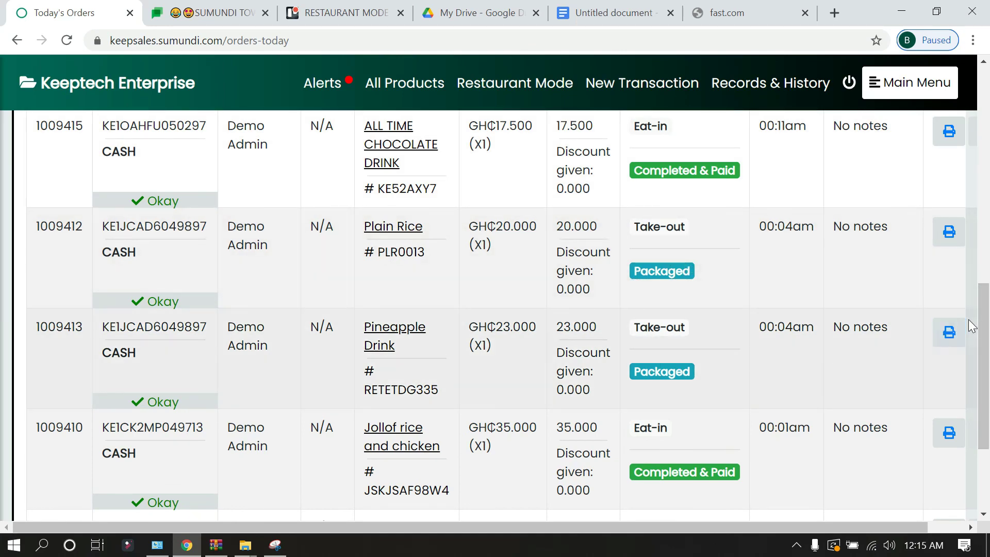
left_click_drag(986, 326, 970, 199)
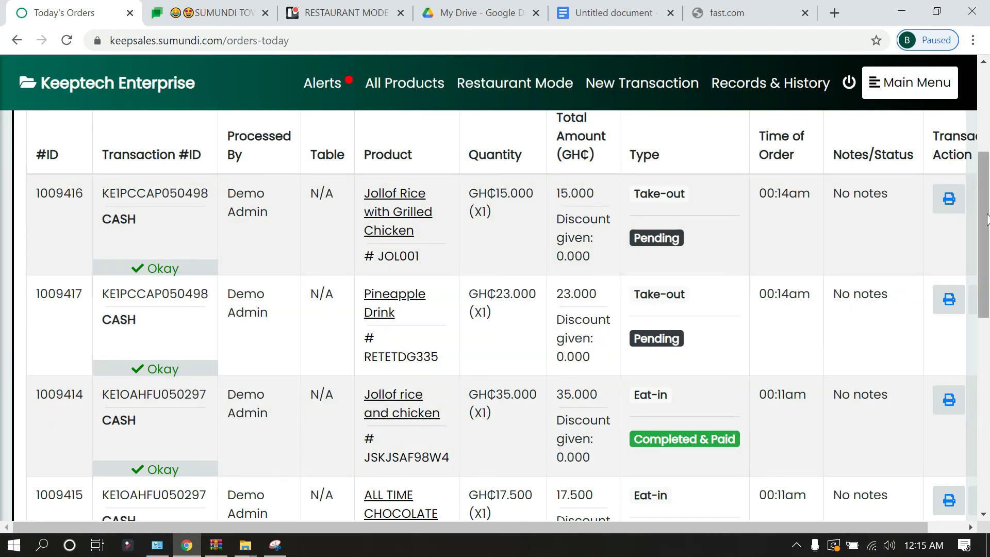
left_click_drag(986, 217, 986, 157)
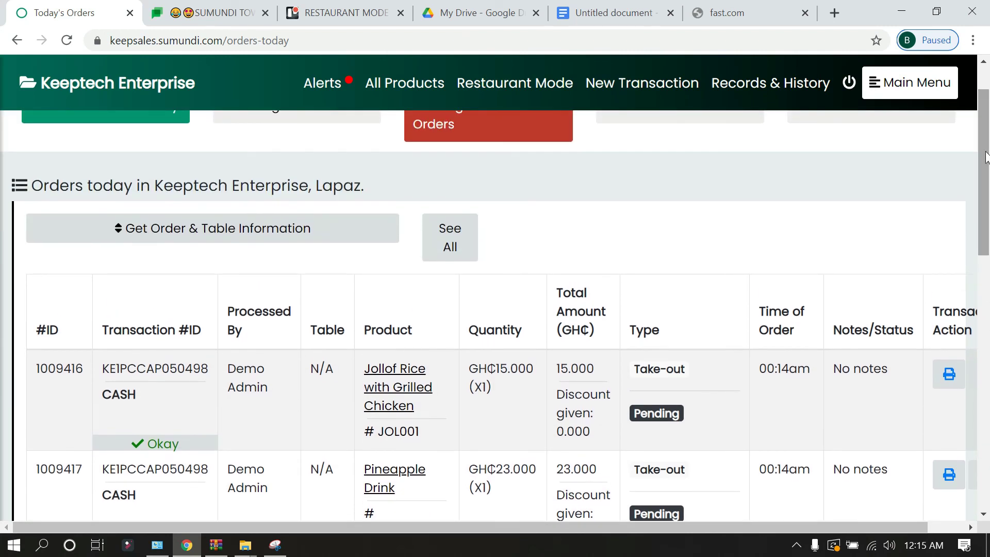